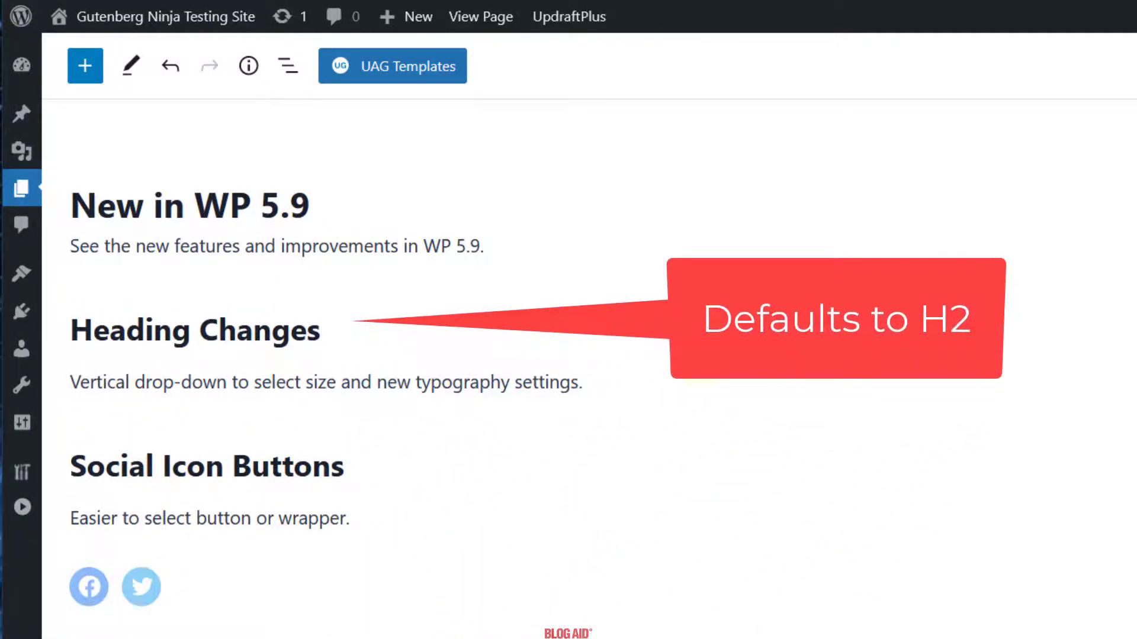
Show the Heading Changes level options, then drag the Social Icon Buttons paragraph from the outline
left_click(329, 331)
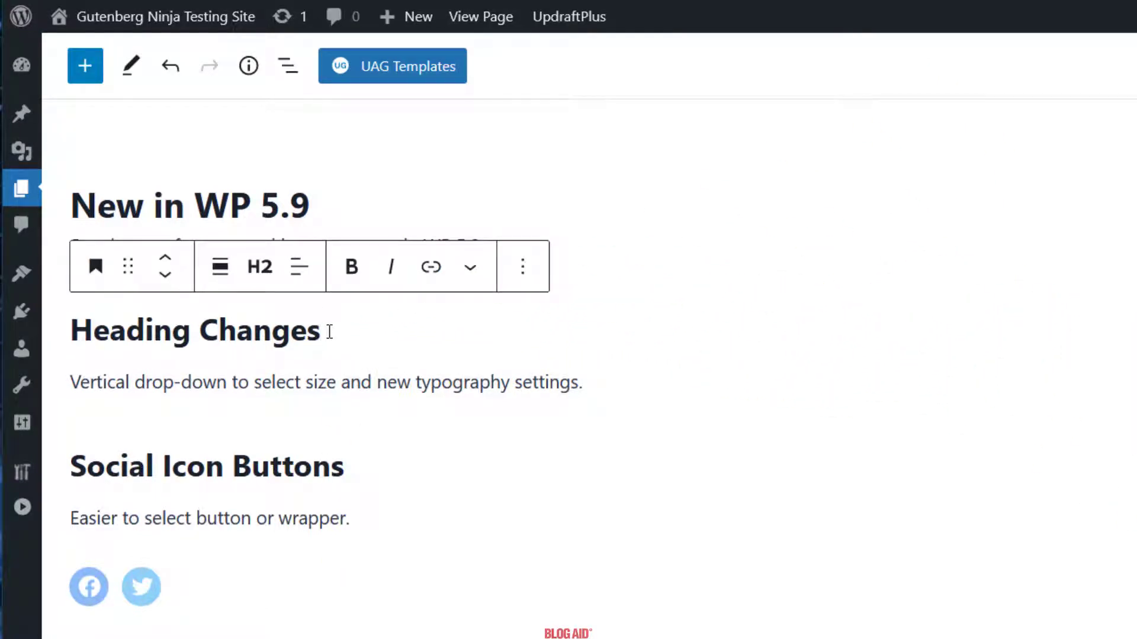
left_click(259, 272)
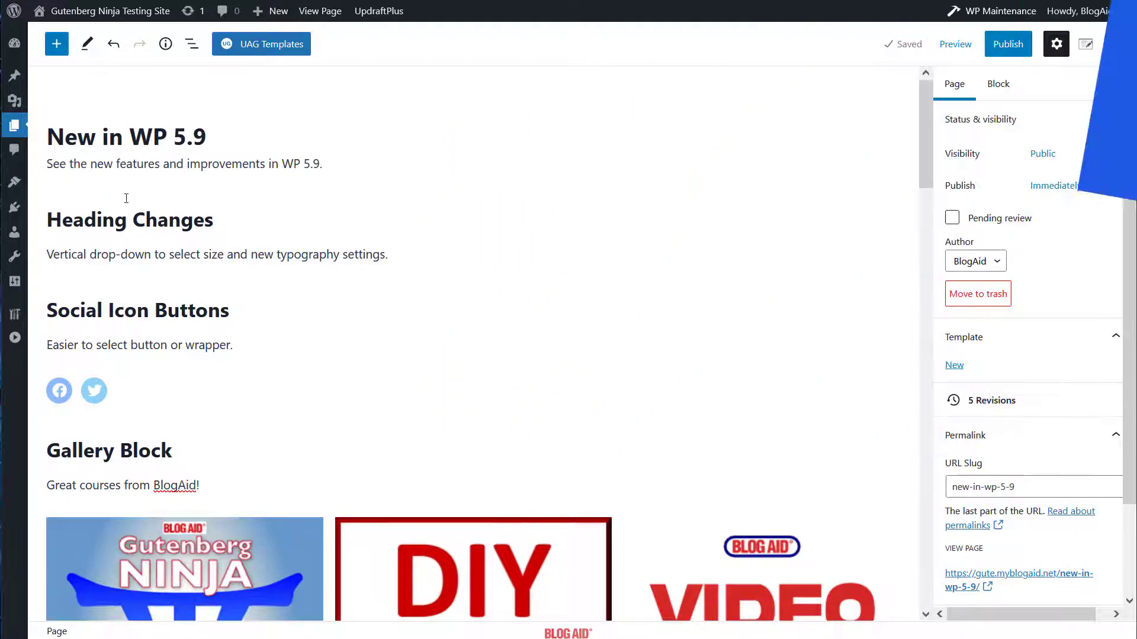
left_click(191, 44)
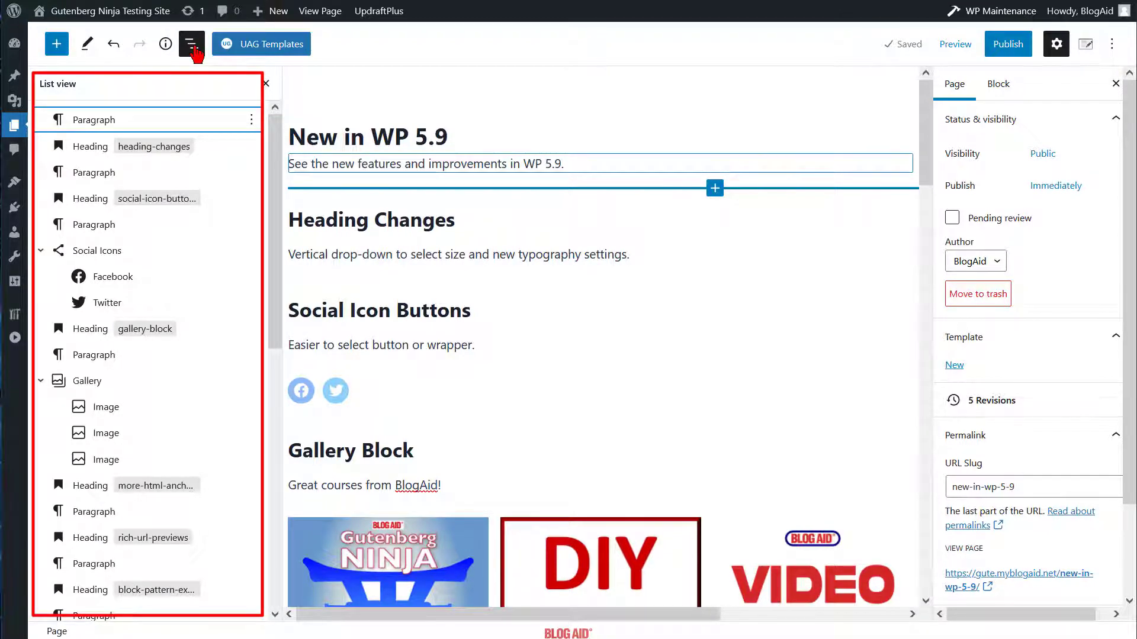
left_click(110, 223)
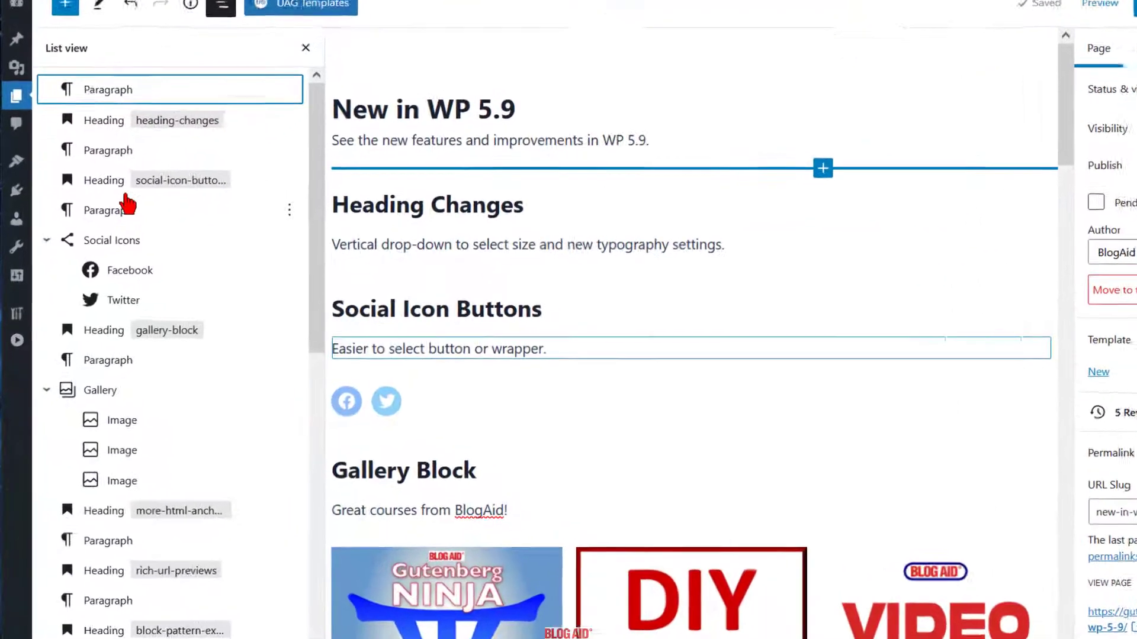
mouse_move(127, 205)
left_mouse_down()
mouse_move(135, 121)
mouse_move(134, 178)
left_mouse_up()
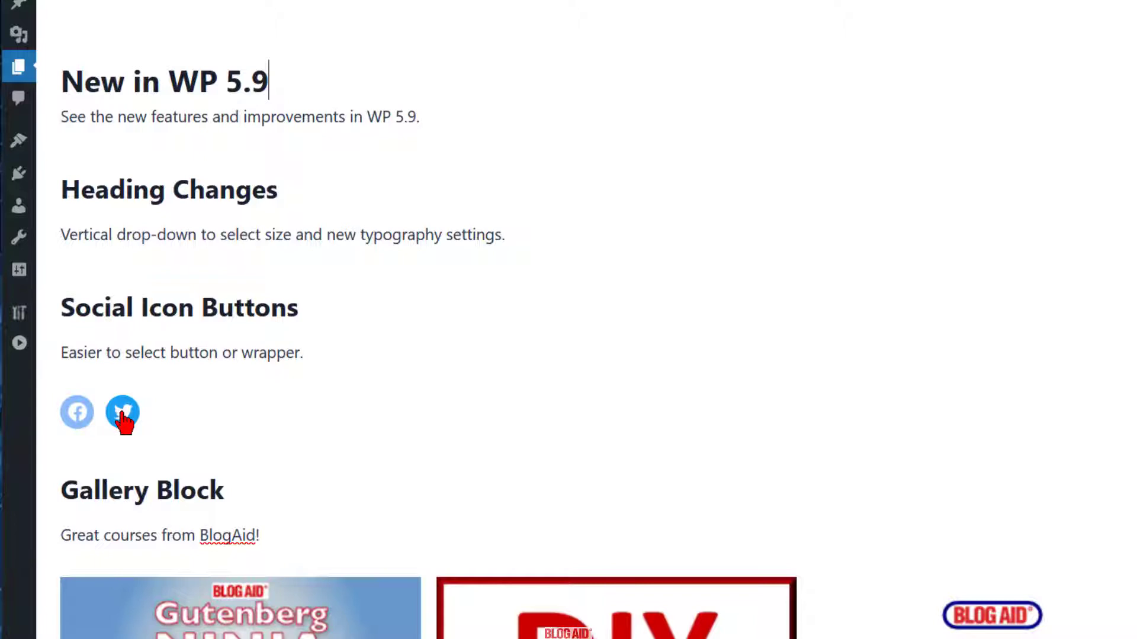
Select the Social Icons parent block from the Twitter icon's toolbar
left_click(124, 421)
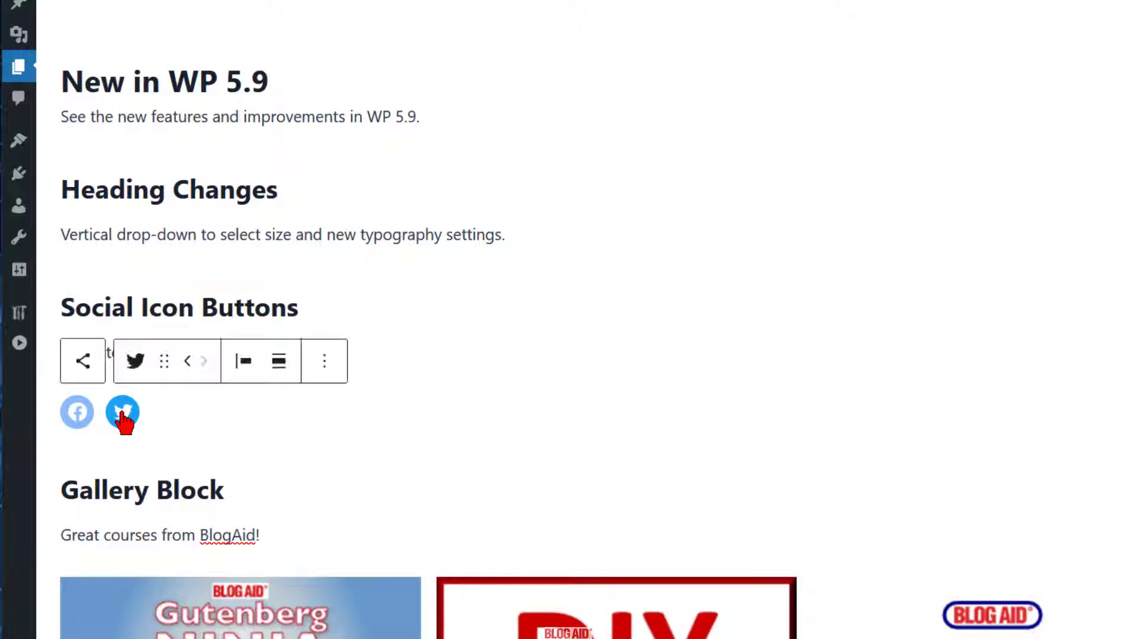
left_click(175, 419)
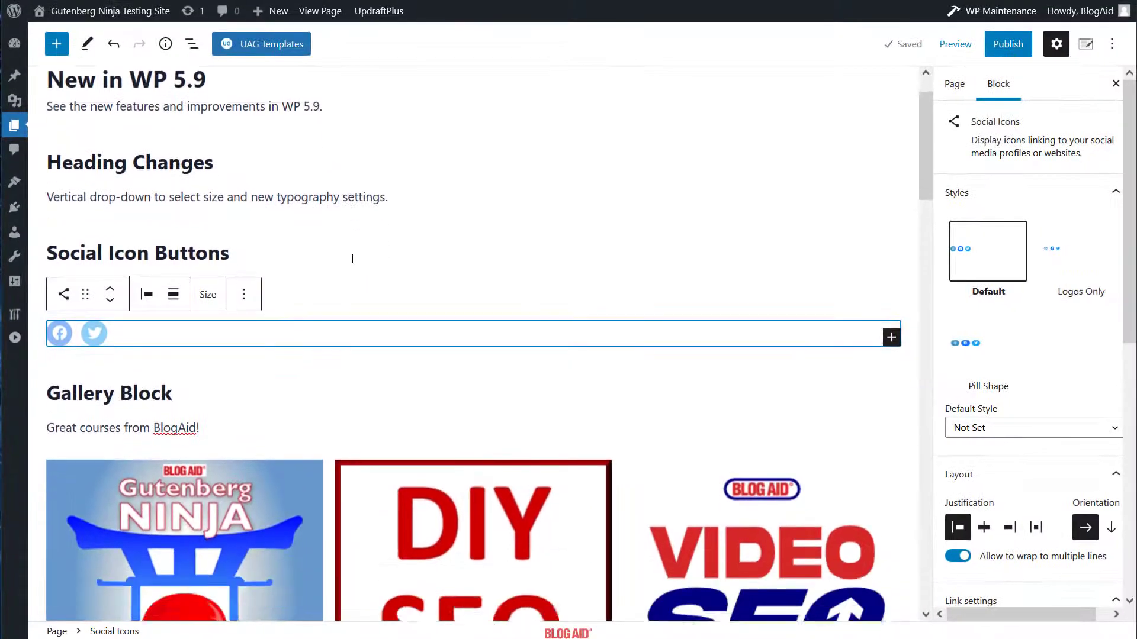
scroll(352, 258, "down", 4)
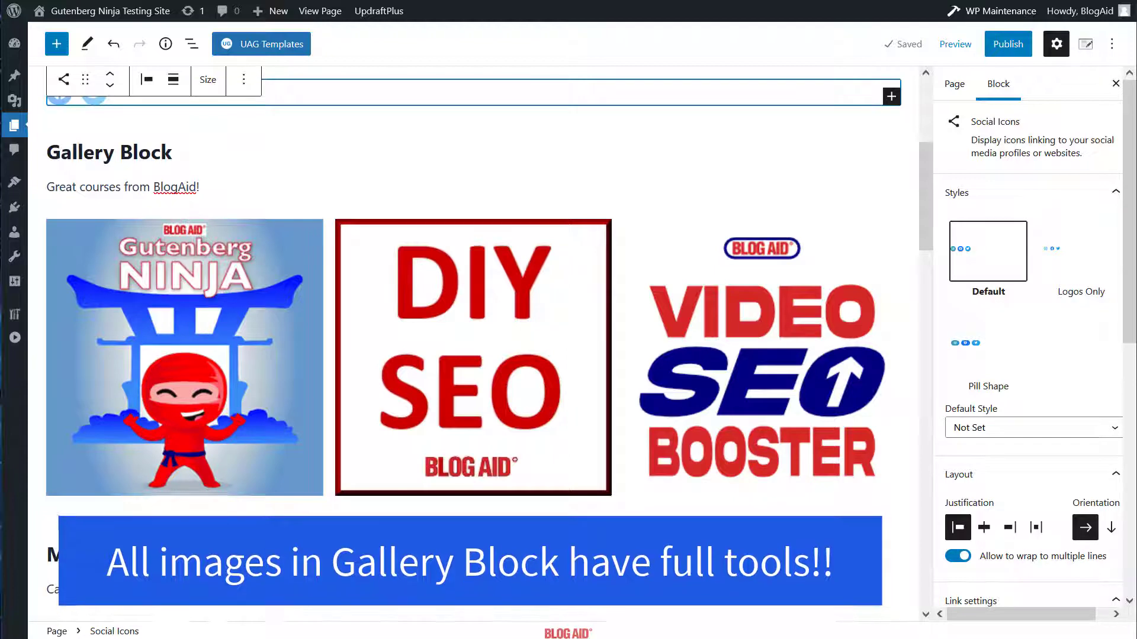
View the Gutenberg Ninja image's settings, then deselect it to return to Page settings
left_click(132, 329)
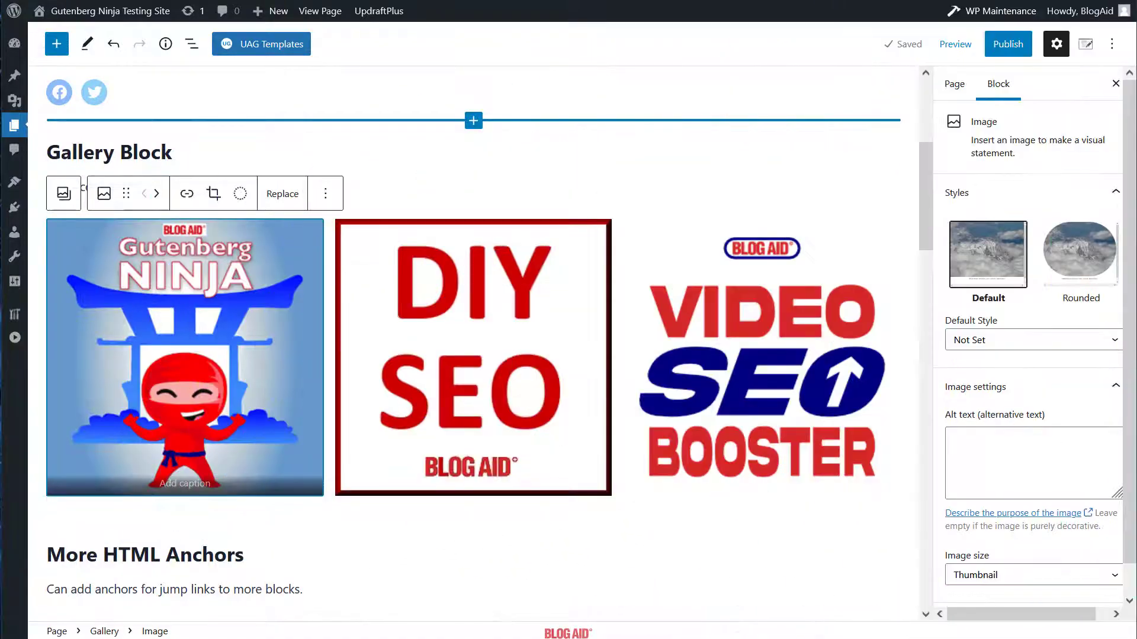
left_click(58, 631)
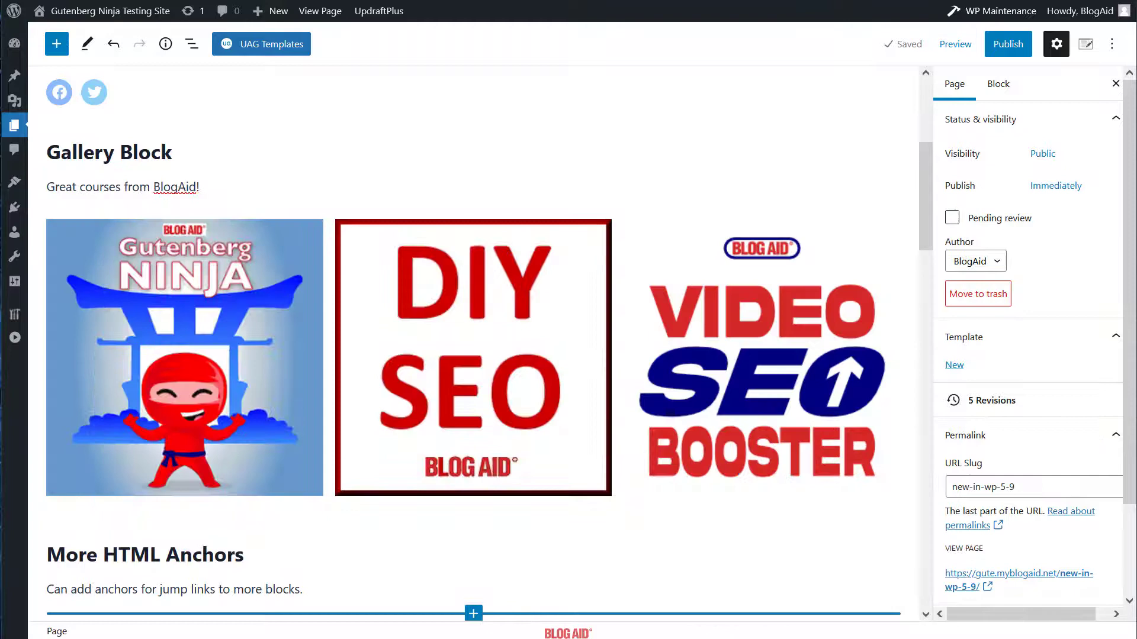
Select the More HTML Anchors heading and expand its Advanced panel to reveal the HTML anchor
left_click_drag(923, 215, 934, 277)
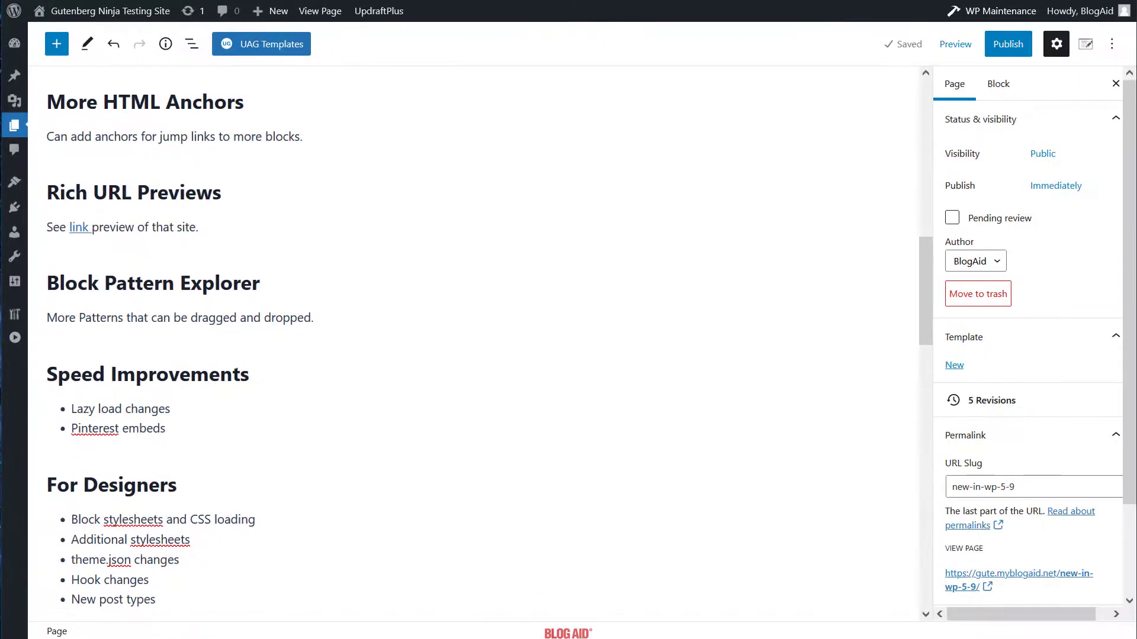
left_click(243, 102)
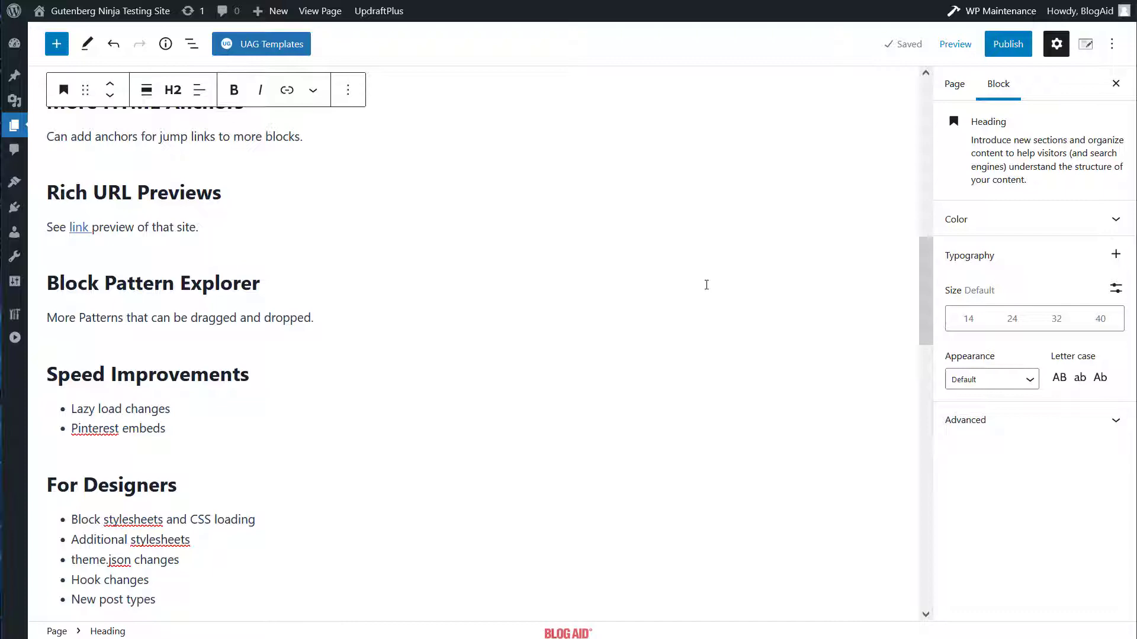
left_click(955, 420)
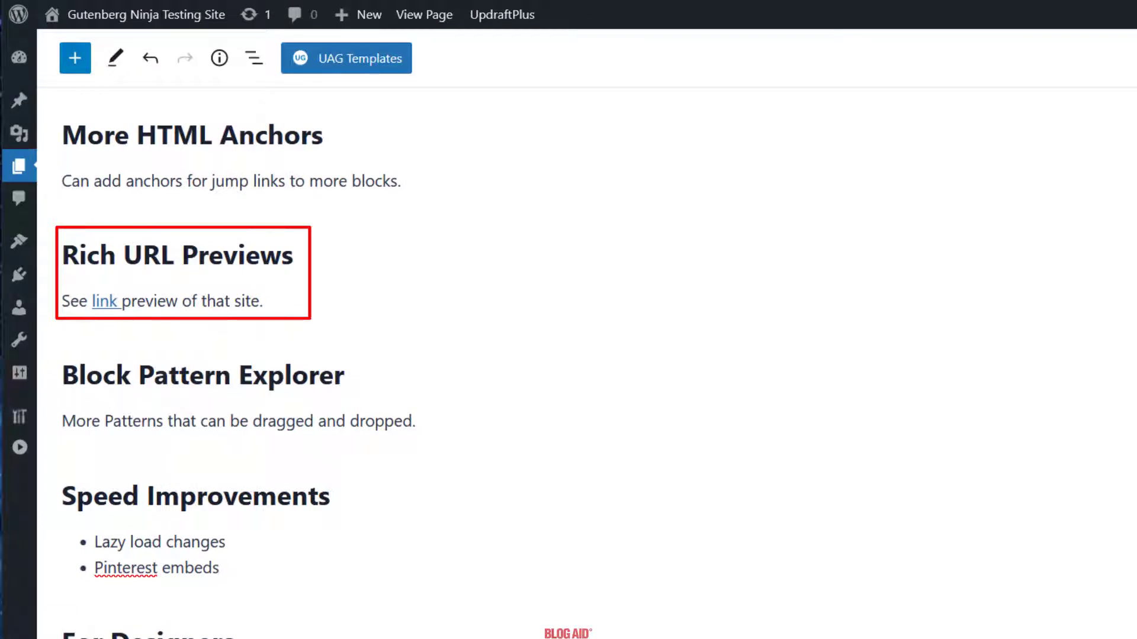
Show the rich BlogAid homepage preview for the 'link' text in Rich URL Previews
left_click(106, 305)
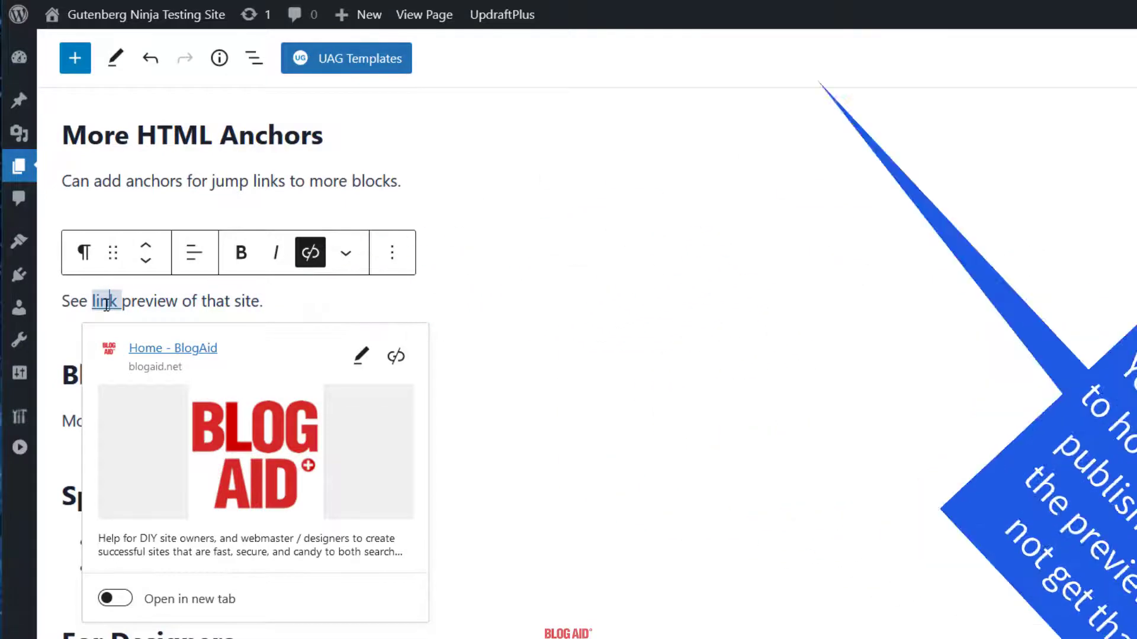
scroll(237, 373, "down", 3)
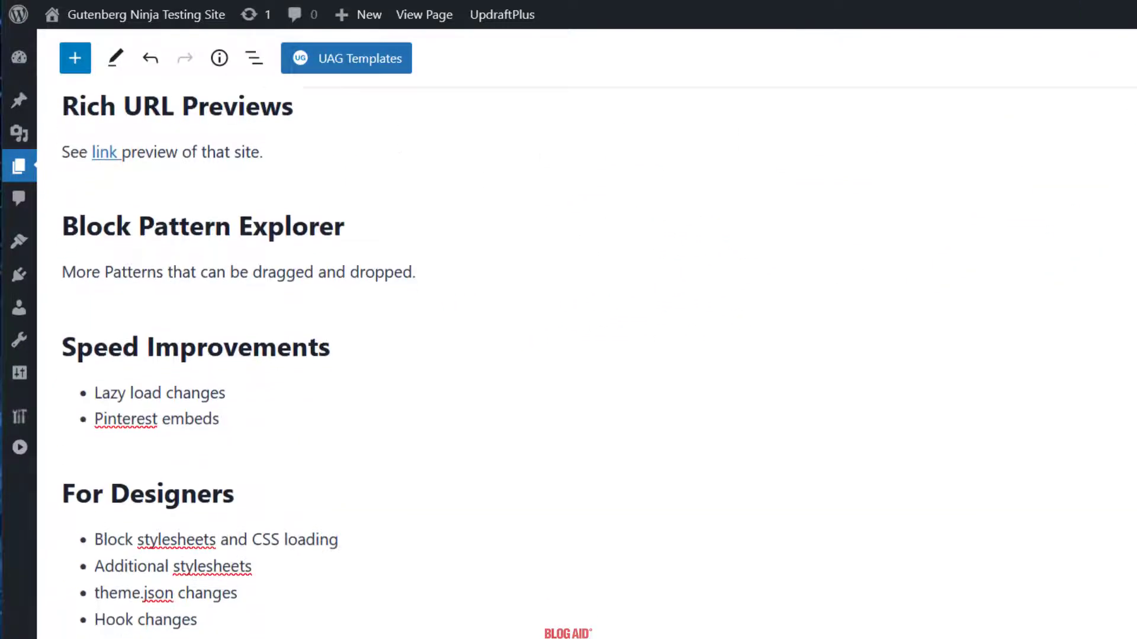
scroll(237, 373, "down", 2)
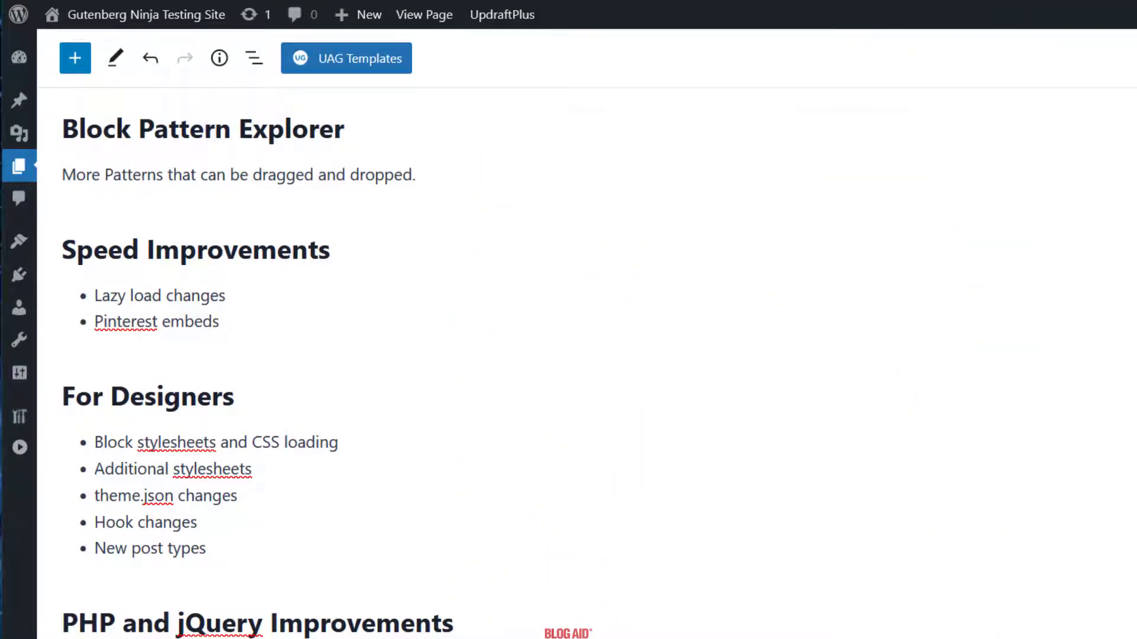
Drag the Single/Family/Patron Pricing table pattern below the Block Pattern Explorer paragraph
left_click(78, 68)
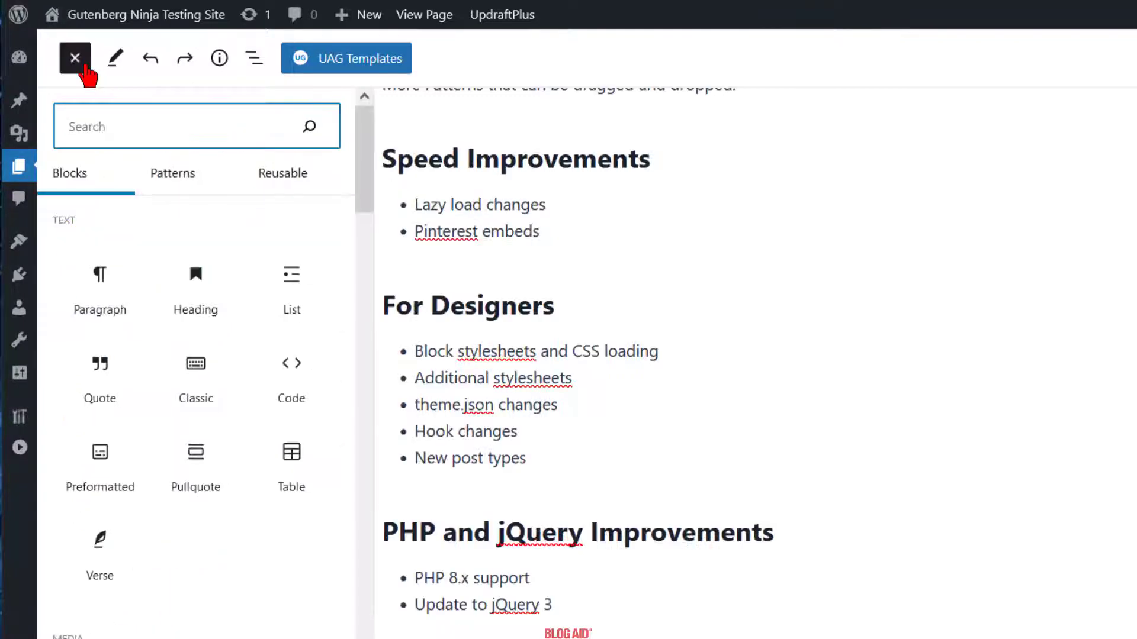
left_click(171, 175)
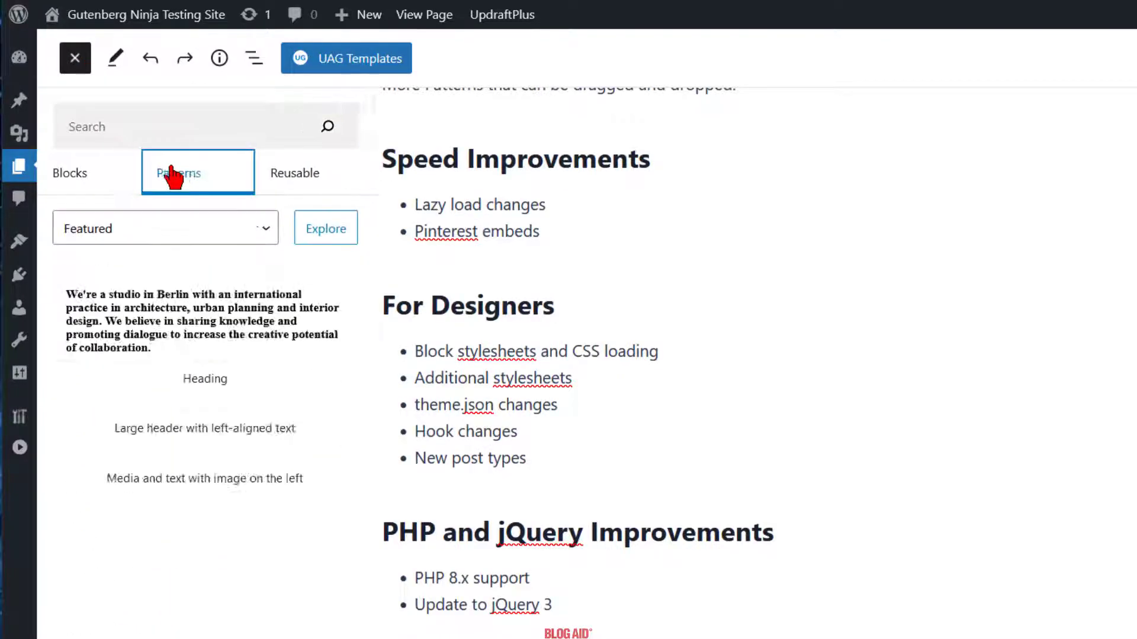
mouse_move(369, 126)
left_mouse_down()
mouse_move(372, 636)
mouse_move(631, 513)
left_mouse_up()
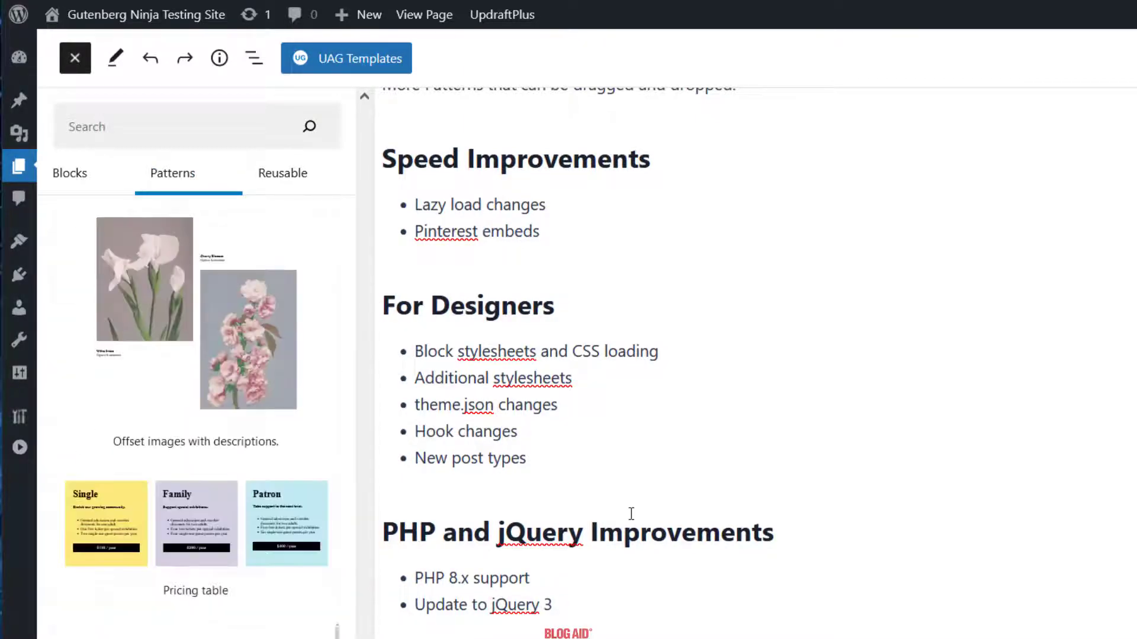
scroll(631, 514, "up", 2)
scroll(631, 513, "up", 2)
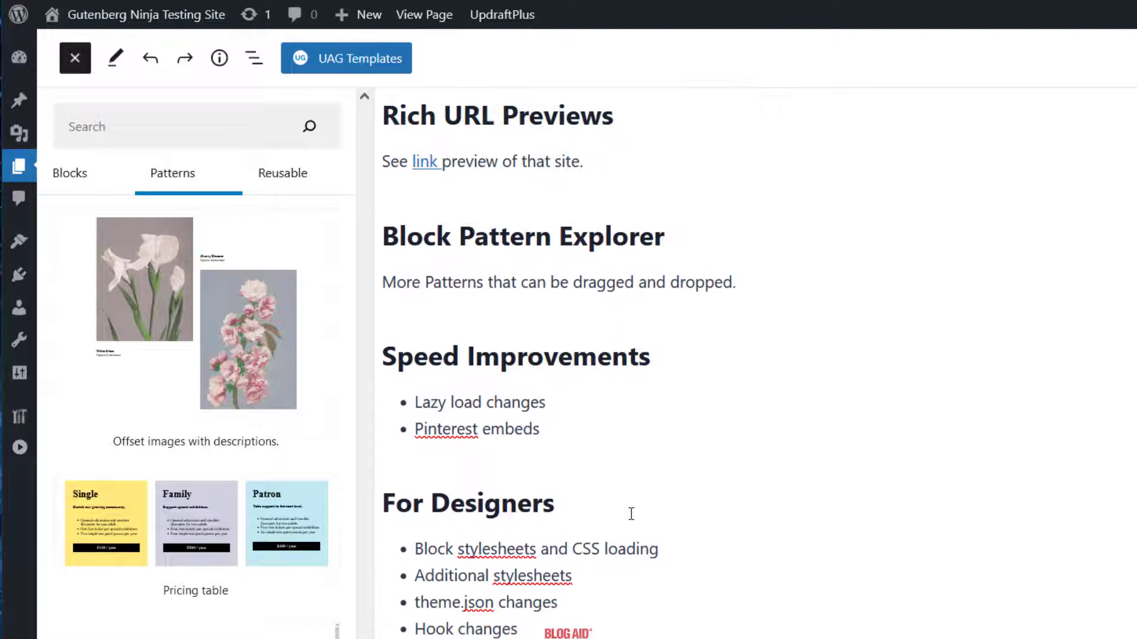
mouse_move(188, 500)
left_mouse_down()
mouse_move(457, 341)
mouse_move(472, 316)
left_mouse_up()
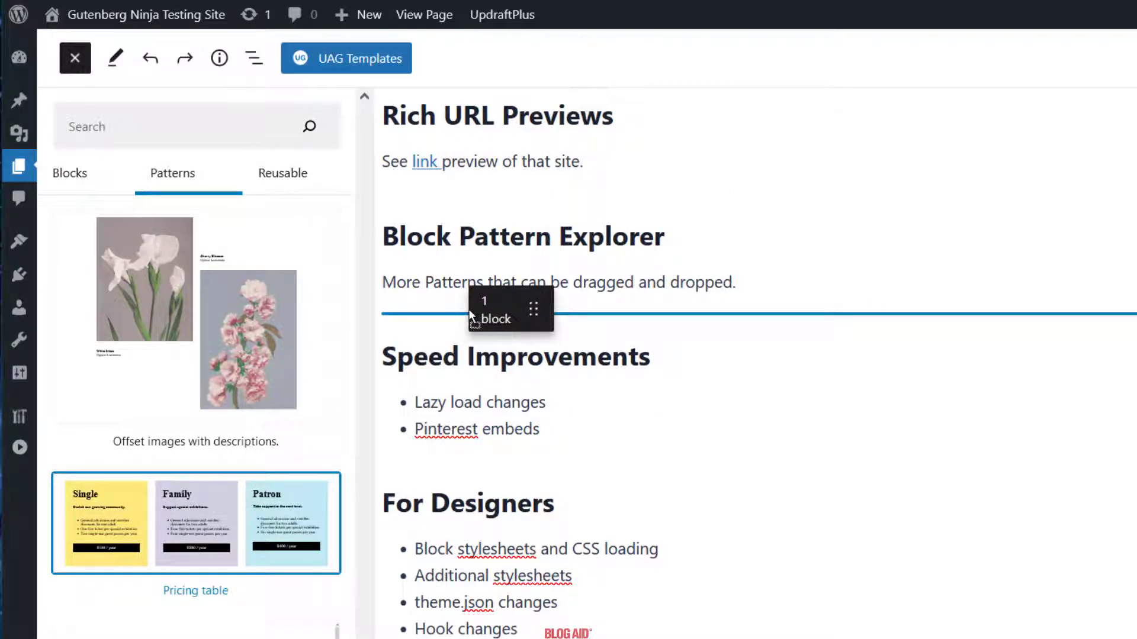
left_click_drag(472, 316, 532, 316)
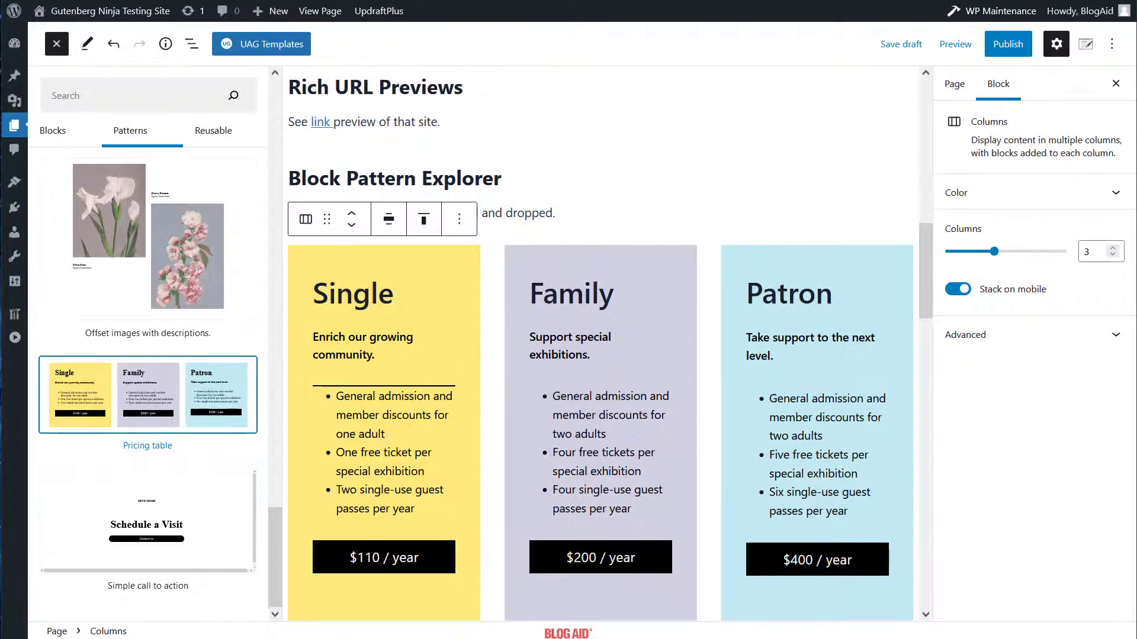
left_click(56, 47)
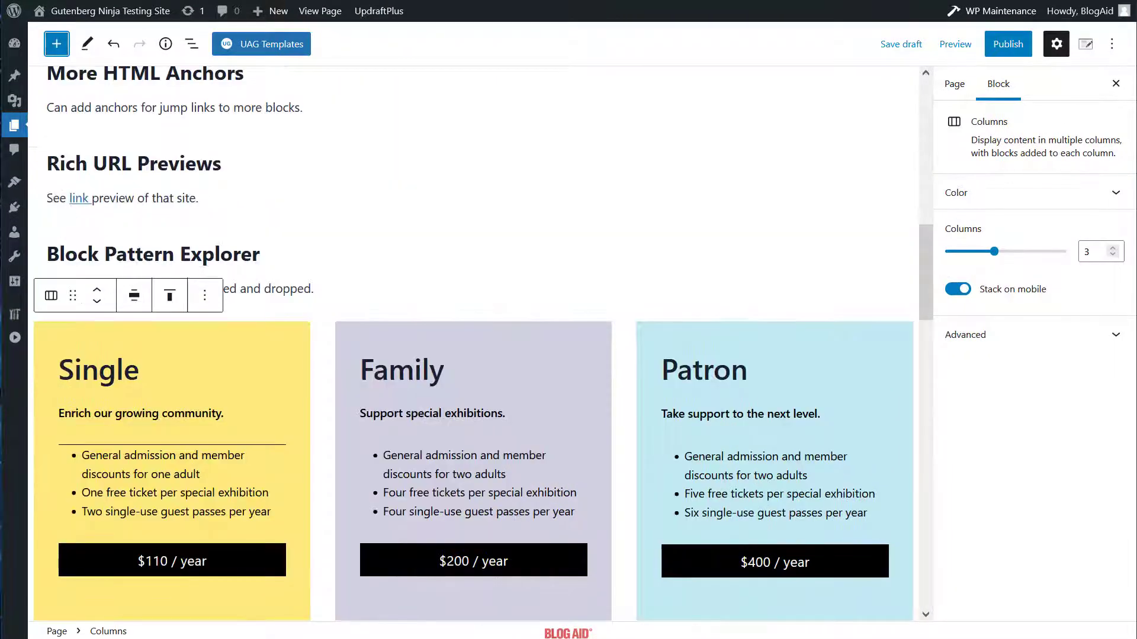
left_click(56, 632)
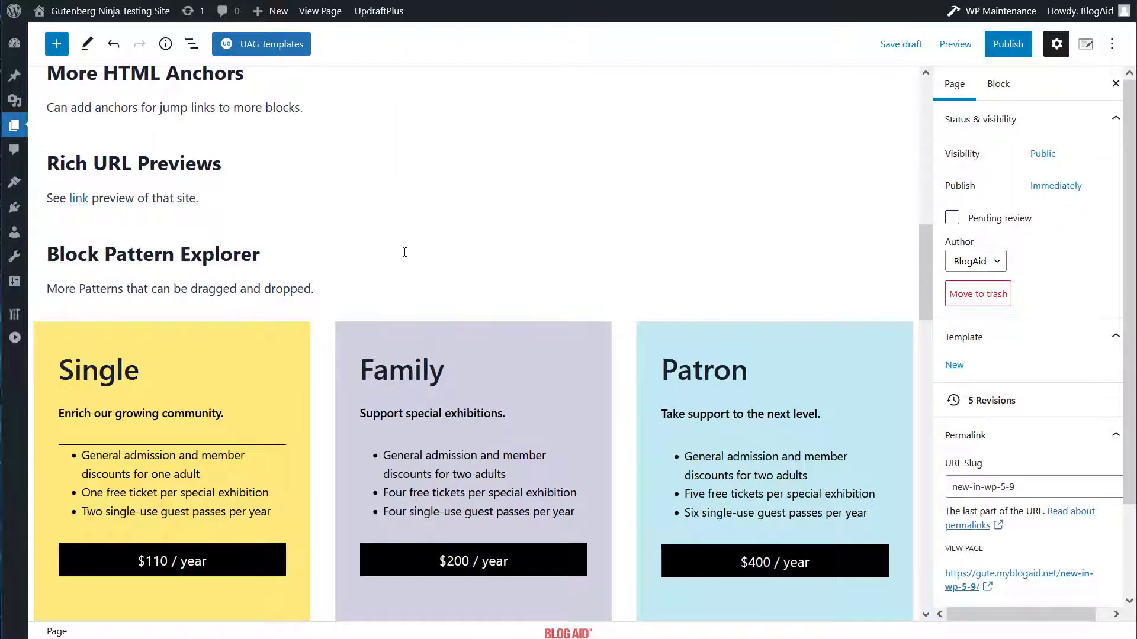
scroll(409, 260, "down", 2)
scroll(418, 278, "down", 4)
scroll(414, 274, "down", 3)
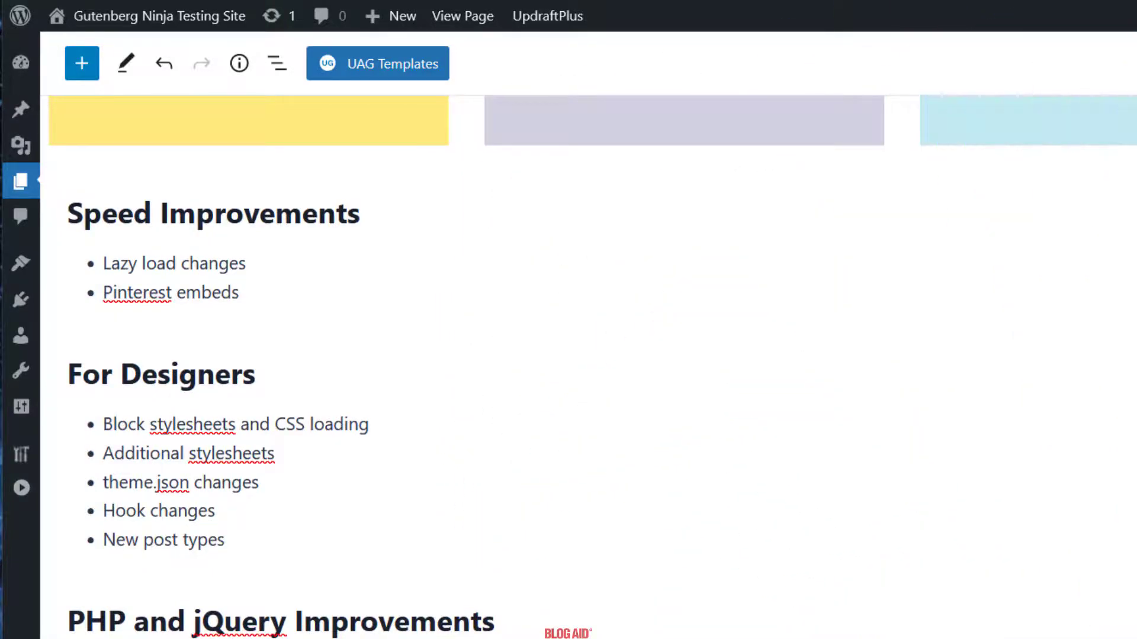
Scroll past PHP and jQuery Improvements to the More Dev Changes and Full Site Editing sections
scroll(568, 385, "down", 1)
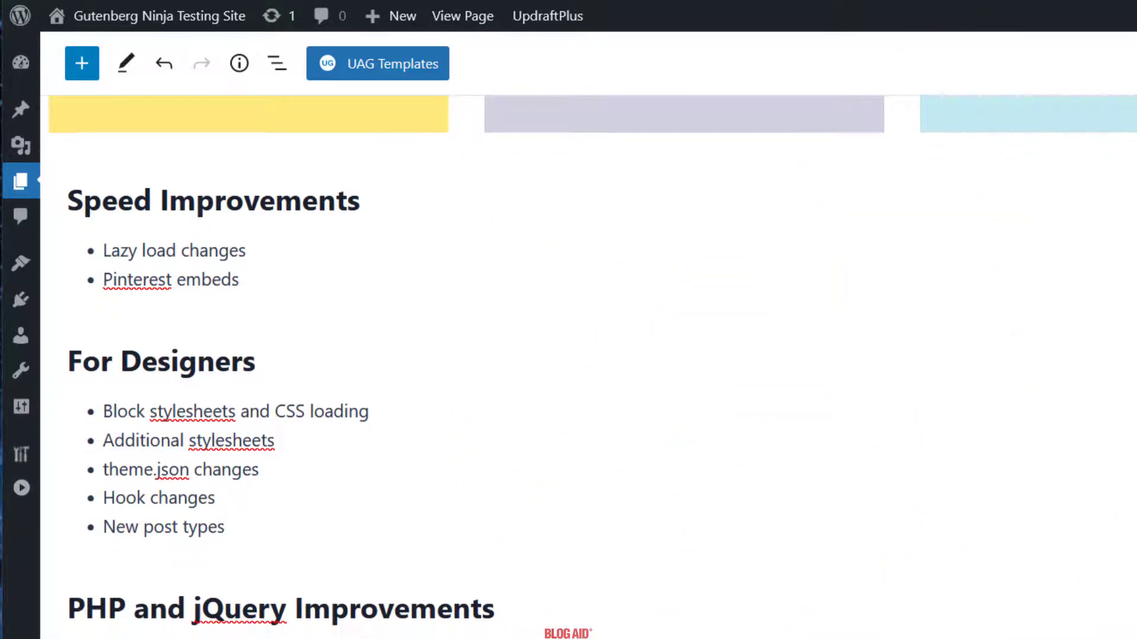
scroll(569, 385, "down", 3)
scroll(568, 384, "down", 1)
scroll(569, 384, "down", 1)
scroll(568, 384, "down", 1)
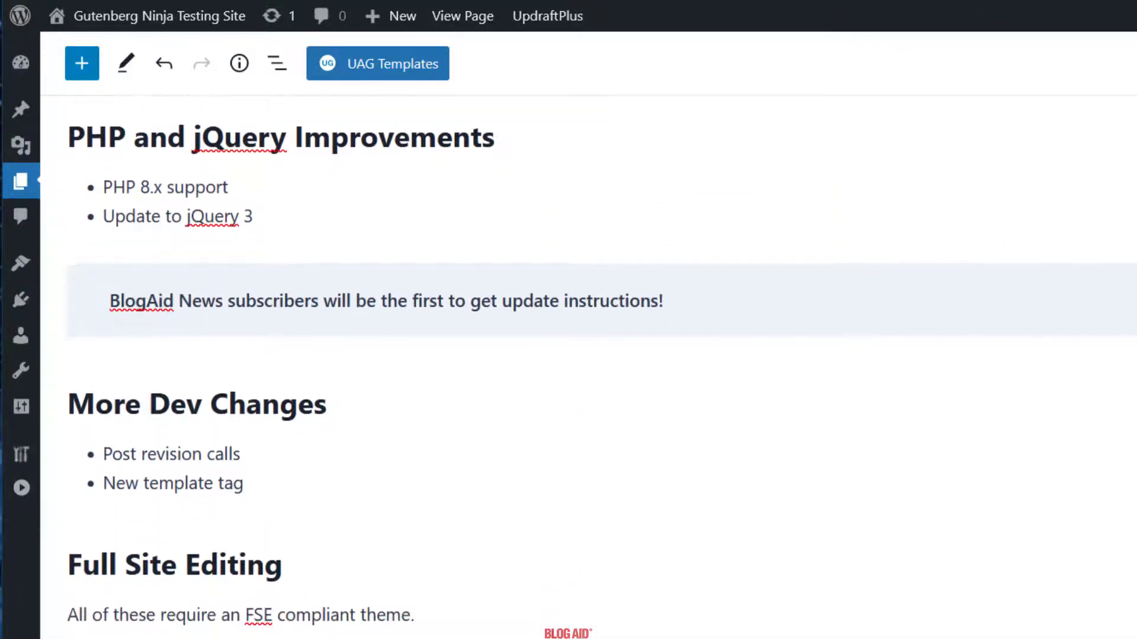
scroll(568, 385, "up", 1)
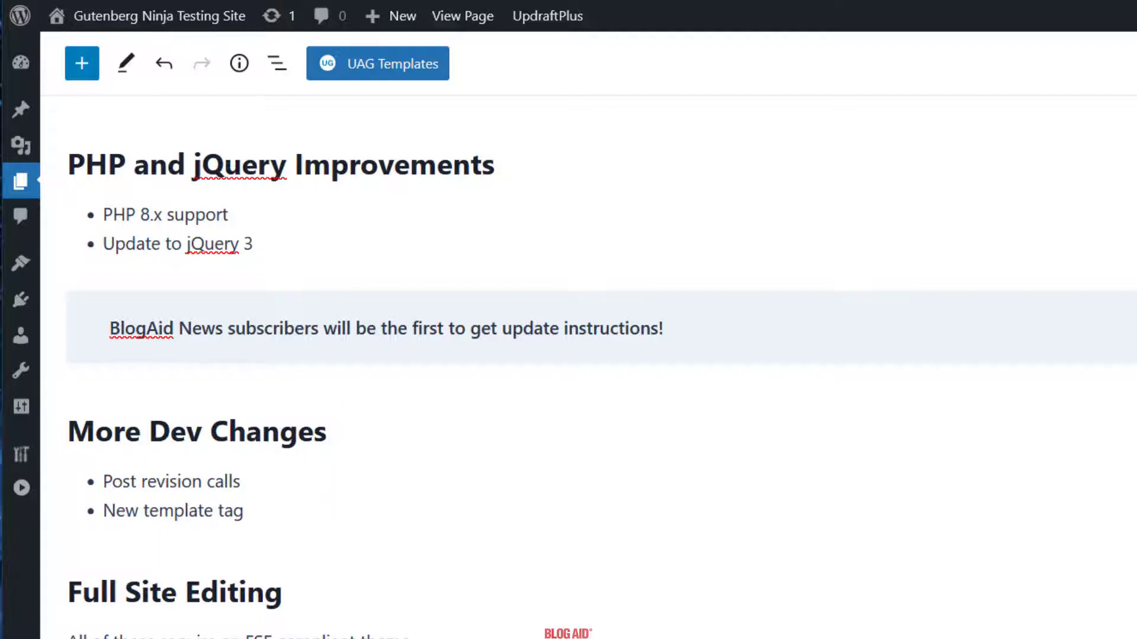
Scroll down to the Site-Wide Styles list and the New FSE Blocks heading
scroll(601, 367, "down", 2)
scroll(601, 368, "down", 2)
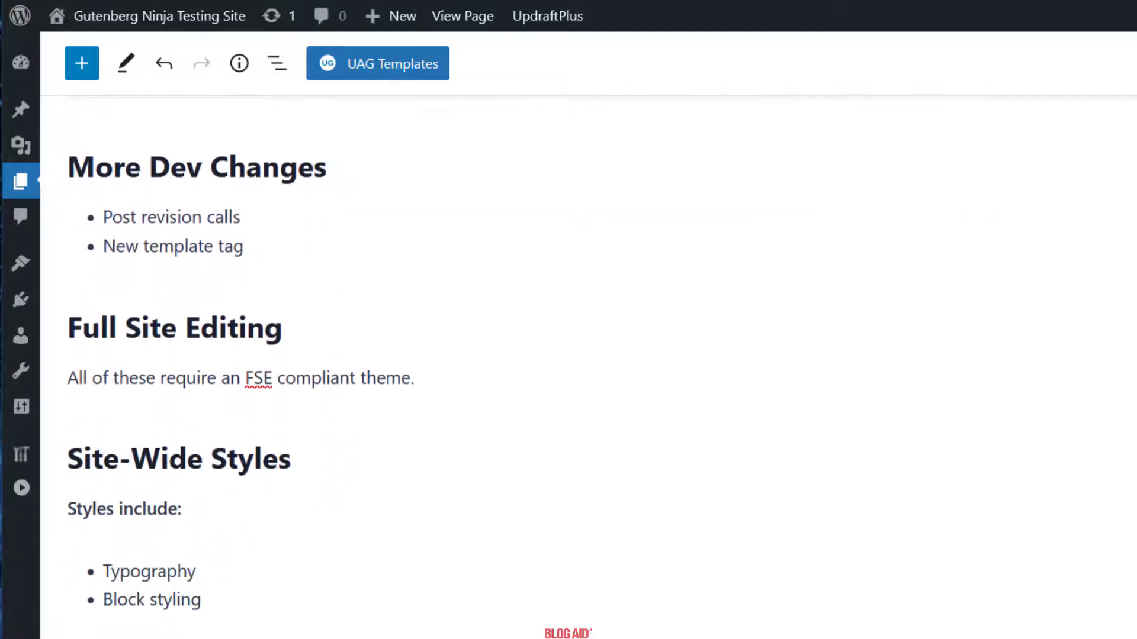
scroll(601, 367, "down", 2)
scroll(557, 355, "down", 1)
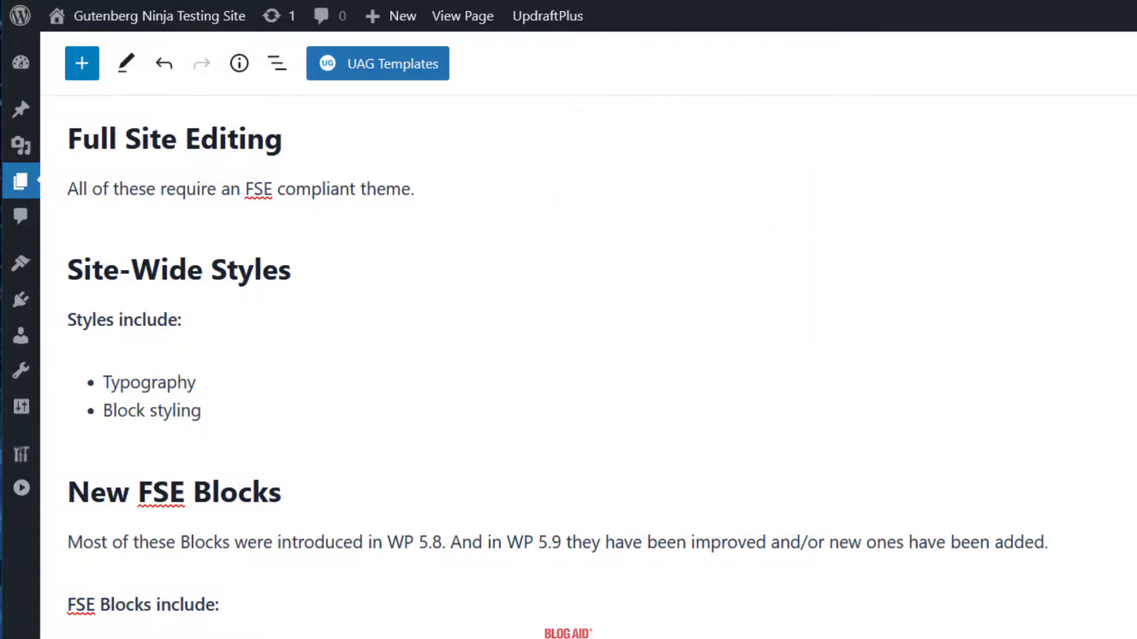
Scroll until the New FSE Blocks list, Navigation through Archive Title, is fully visible
scroll(568, 356, "down", 4)
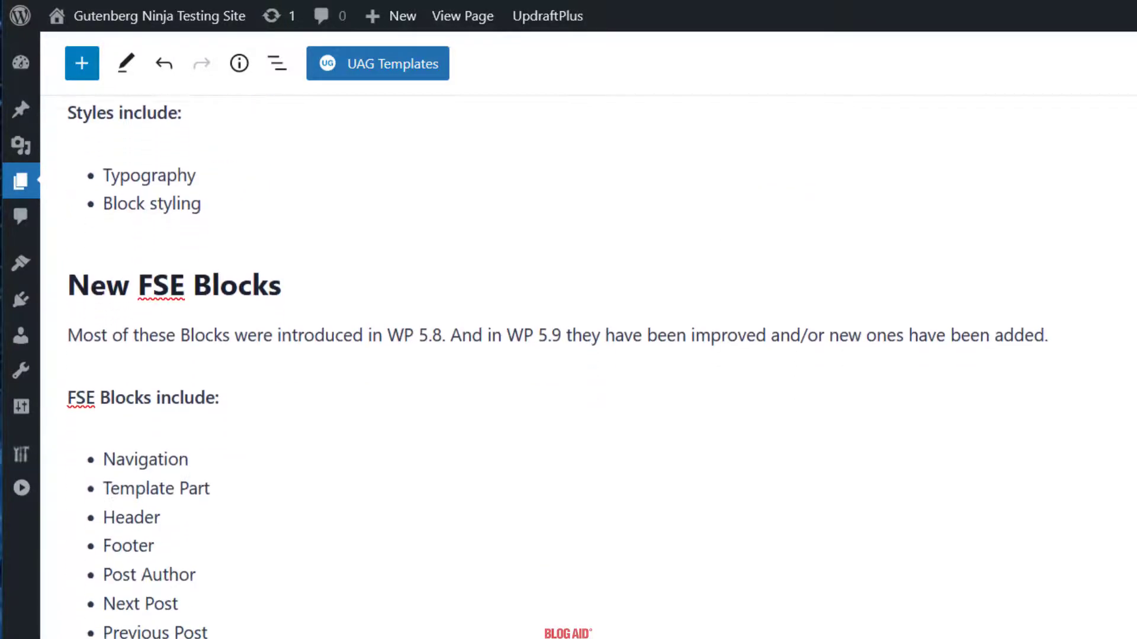
scroll(568, 356, "down", 2)
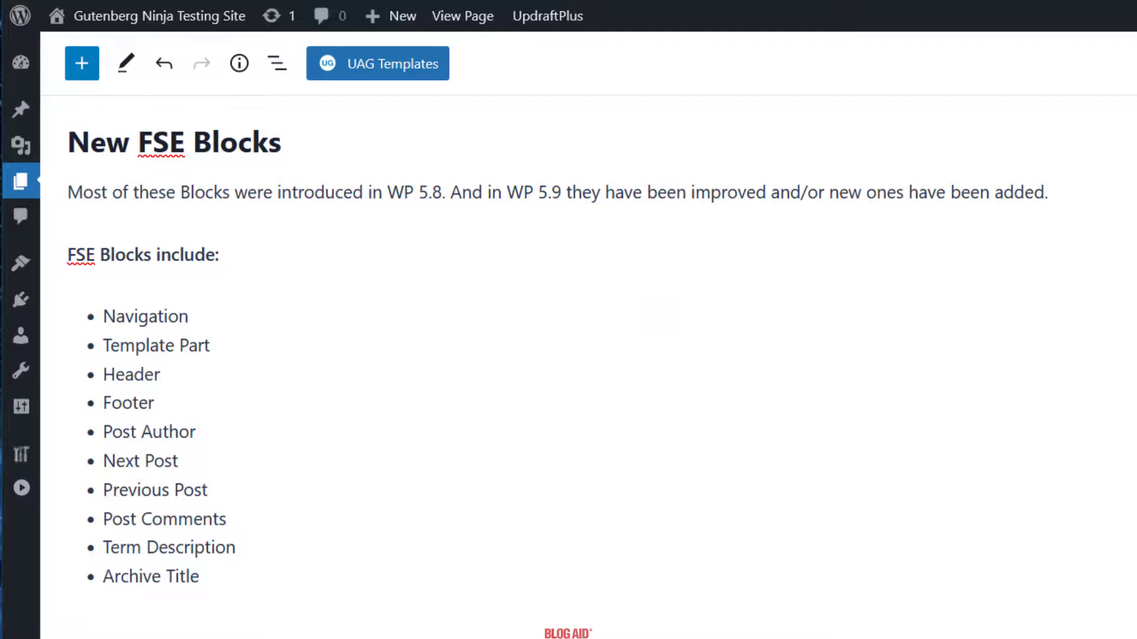